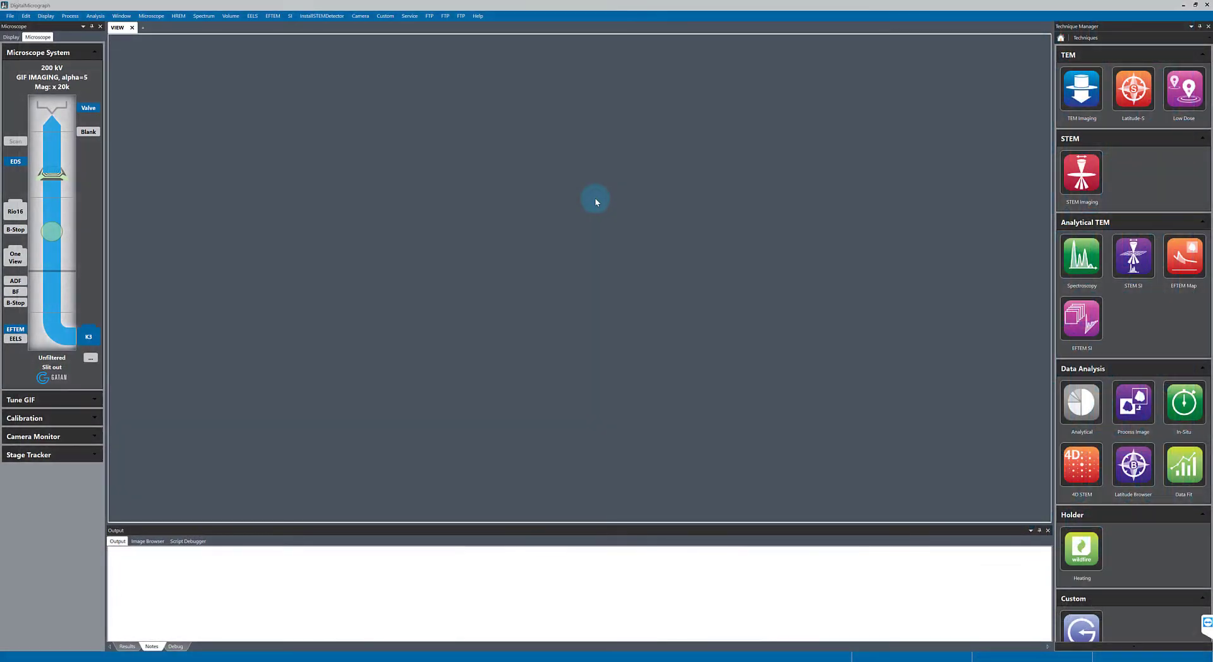
Open the TEM Imaging technique with the camera controls in In-Situ mode
click(1078, 91)
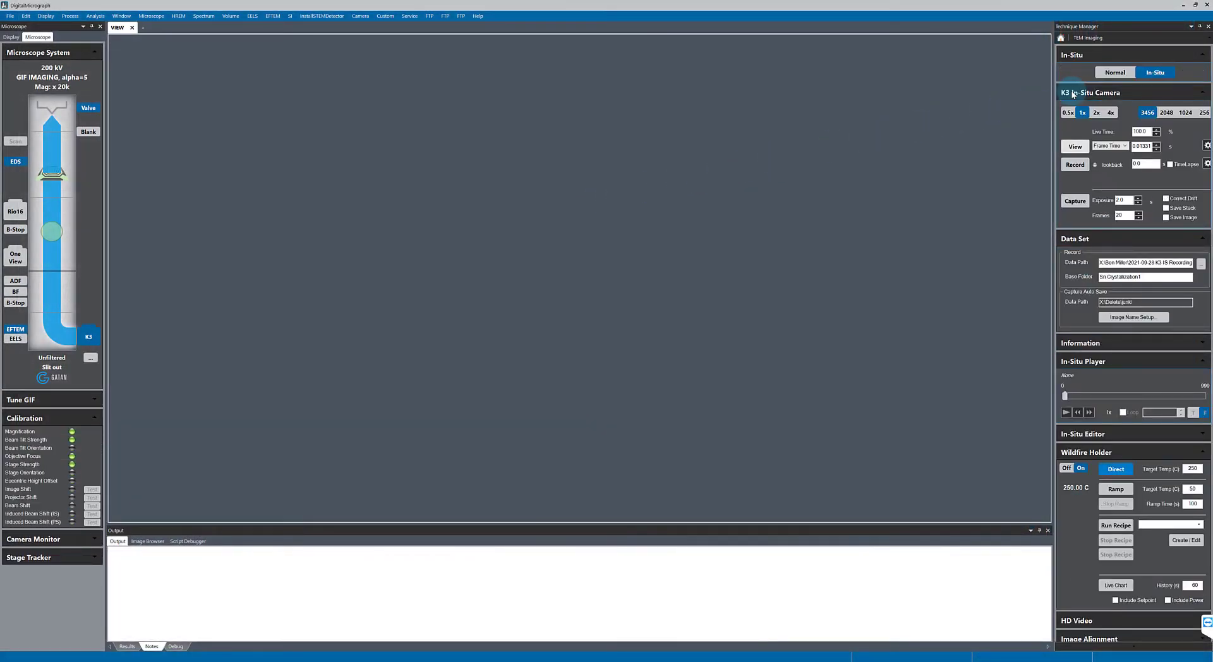
click(1161, 78)
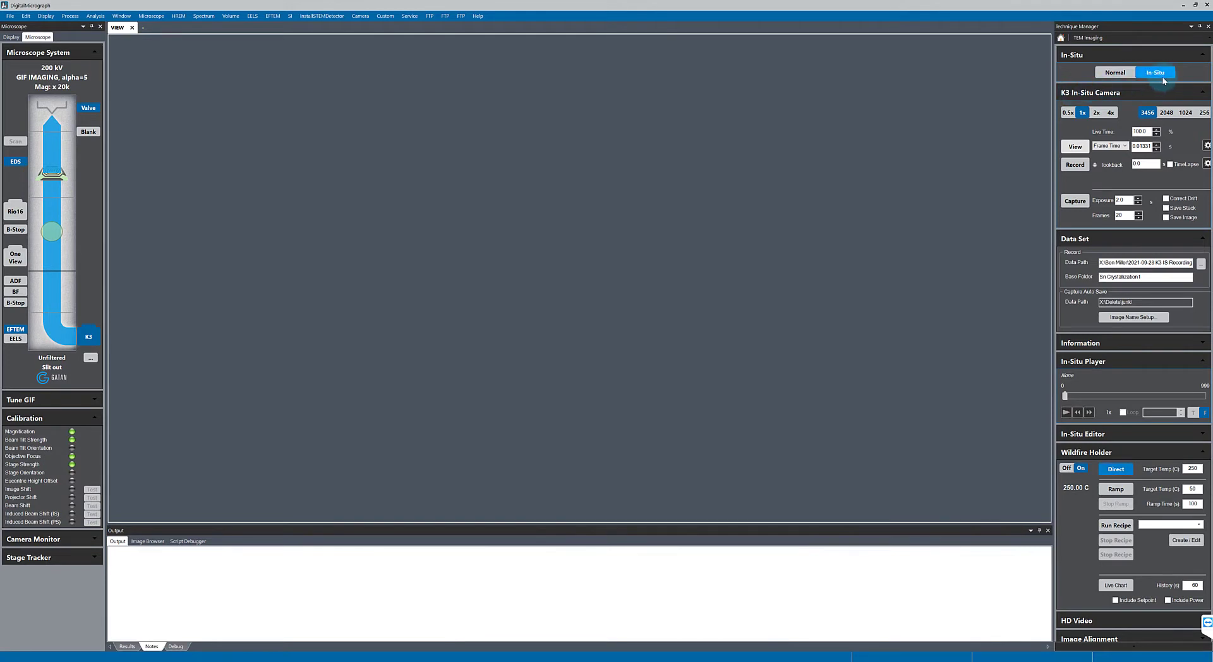
Start the K3 live view and set the recording lookback to 5
click(1077, 148)
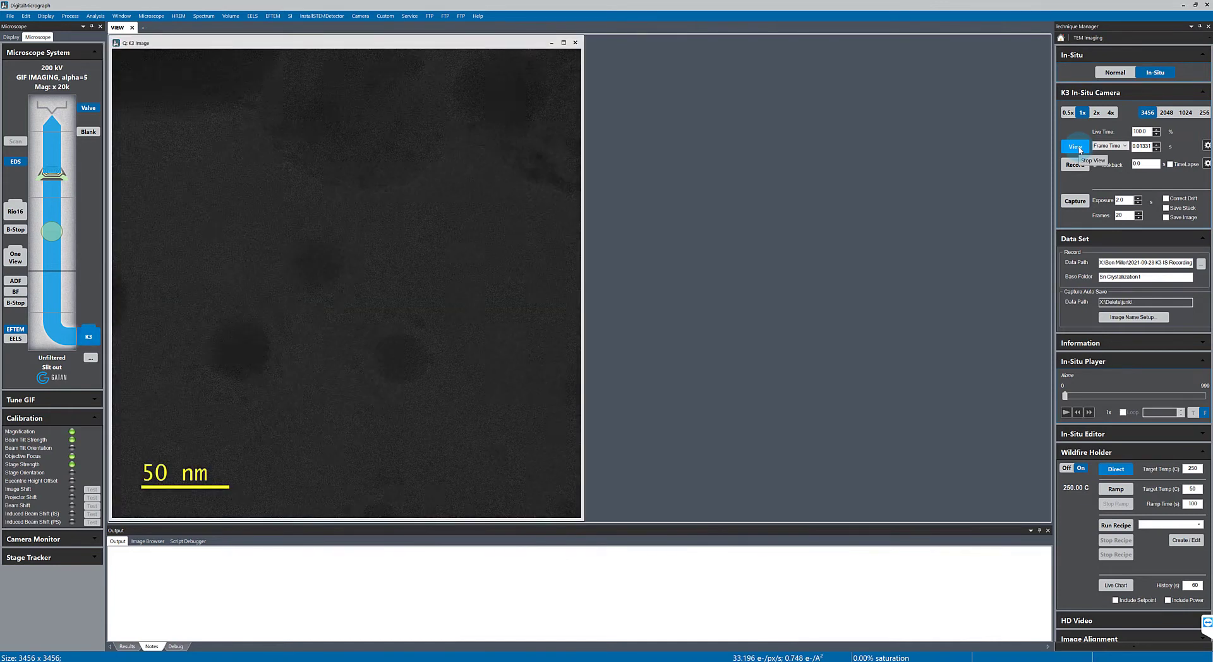
double_click(1143, 164)
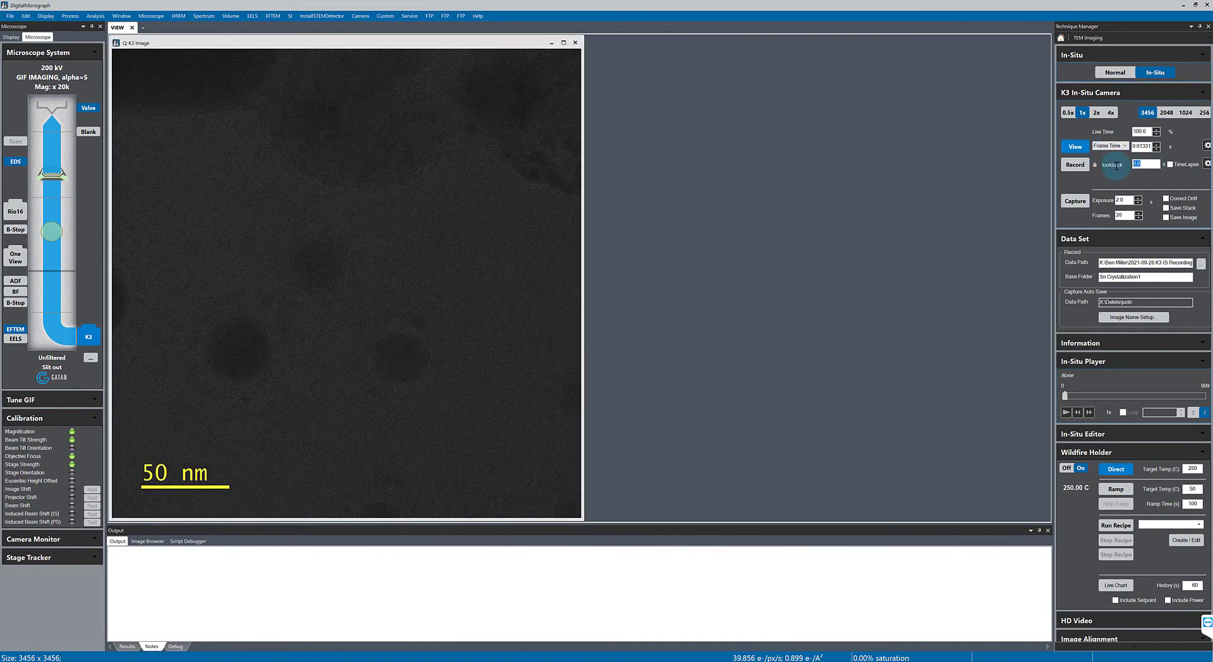
text(5)
click(1069, 165)
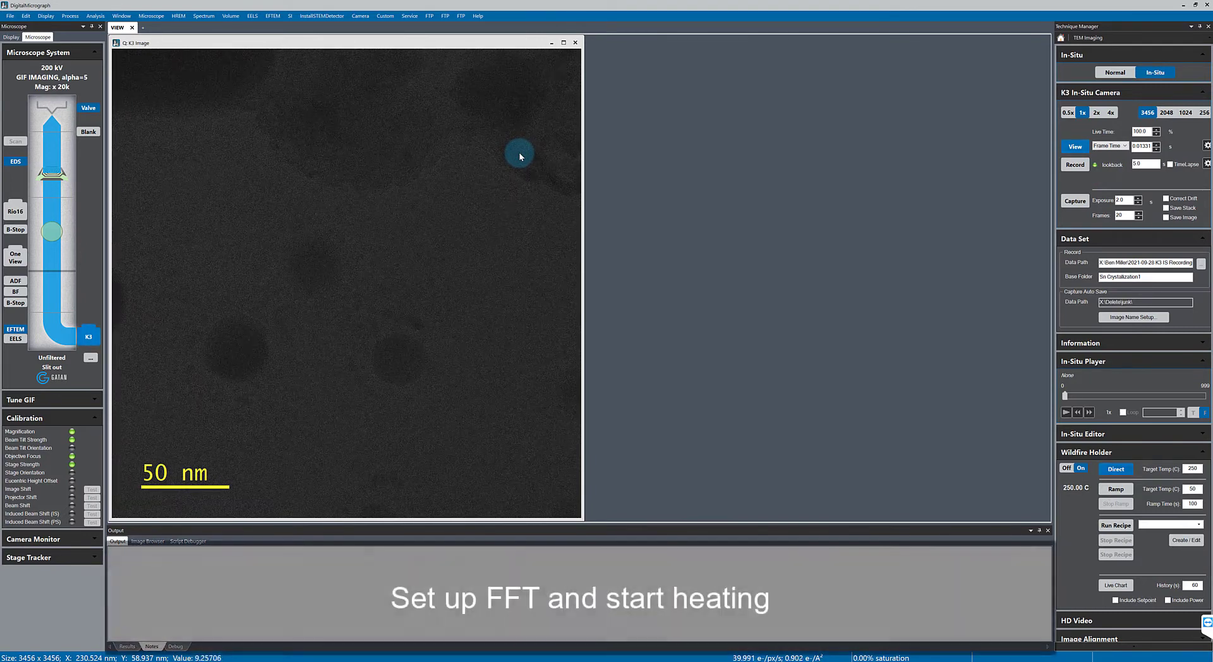
Create a live FFT of the K3 image and display it with the Aquatic colour table
key(ctrl+f)
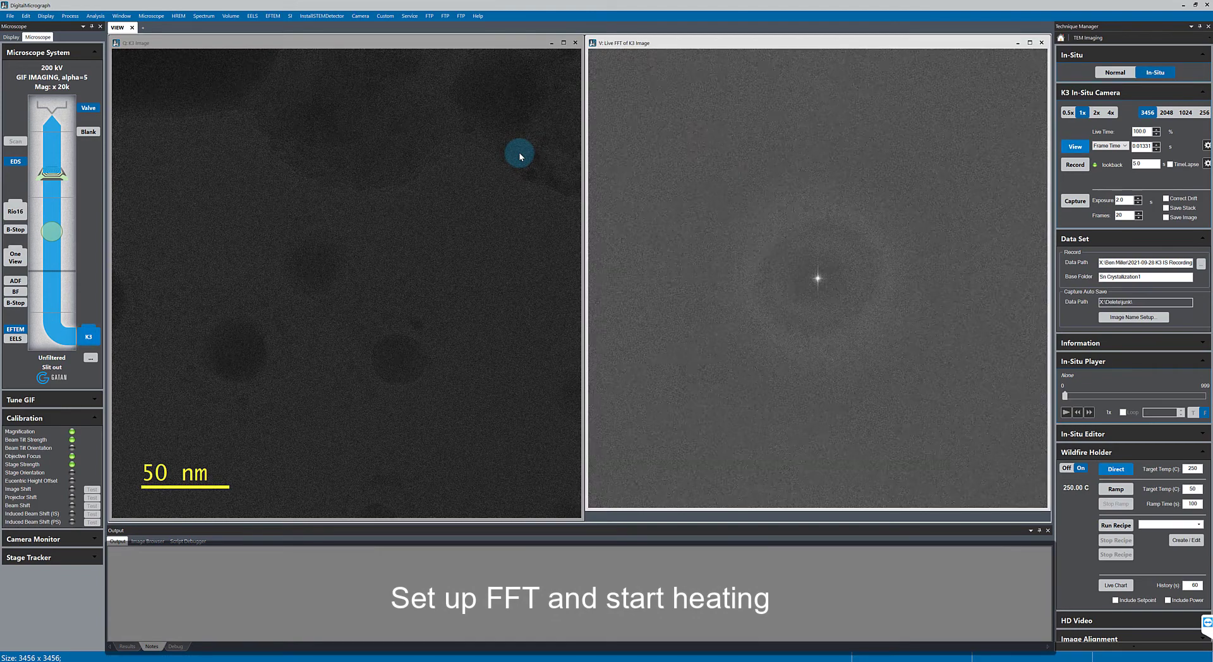
click(366, 145)
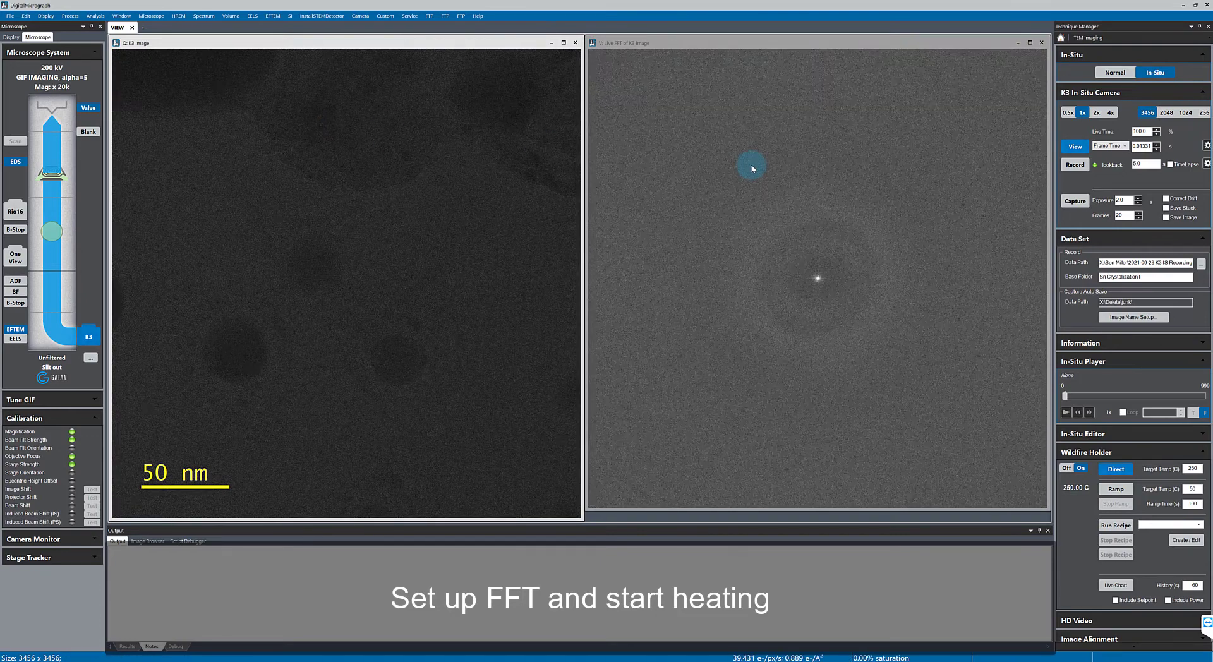
click(885, 311)
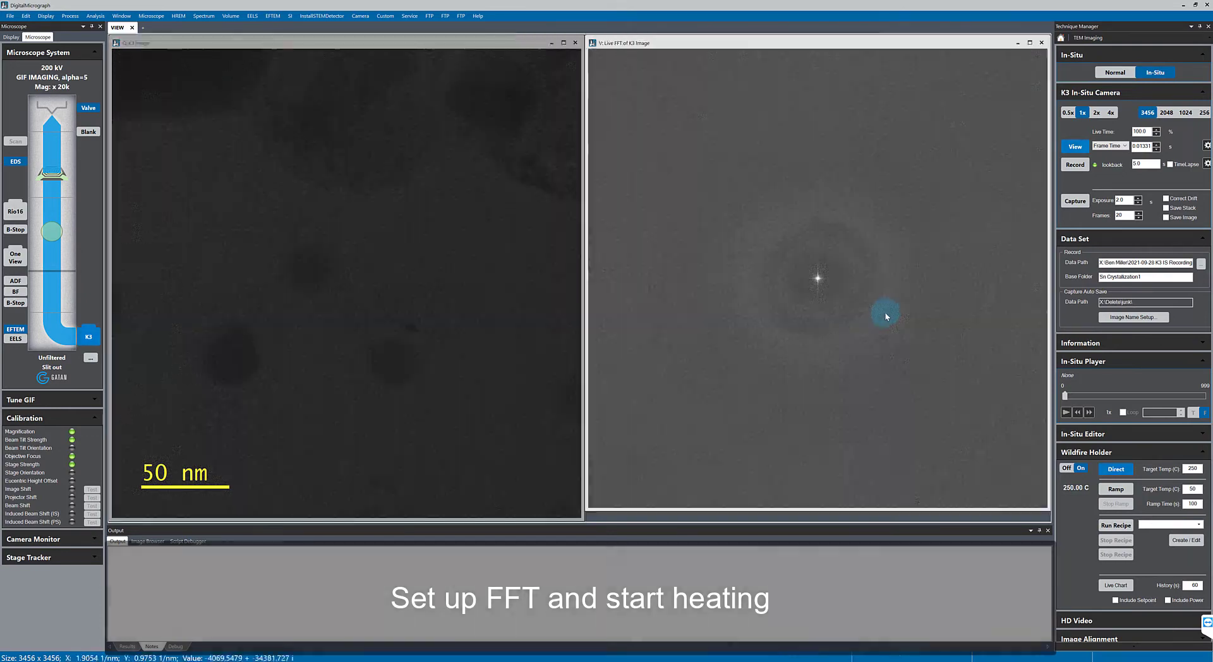
key(ctrl+i)
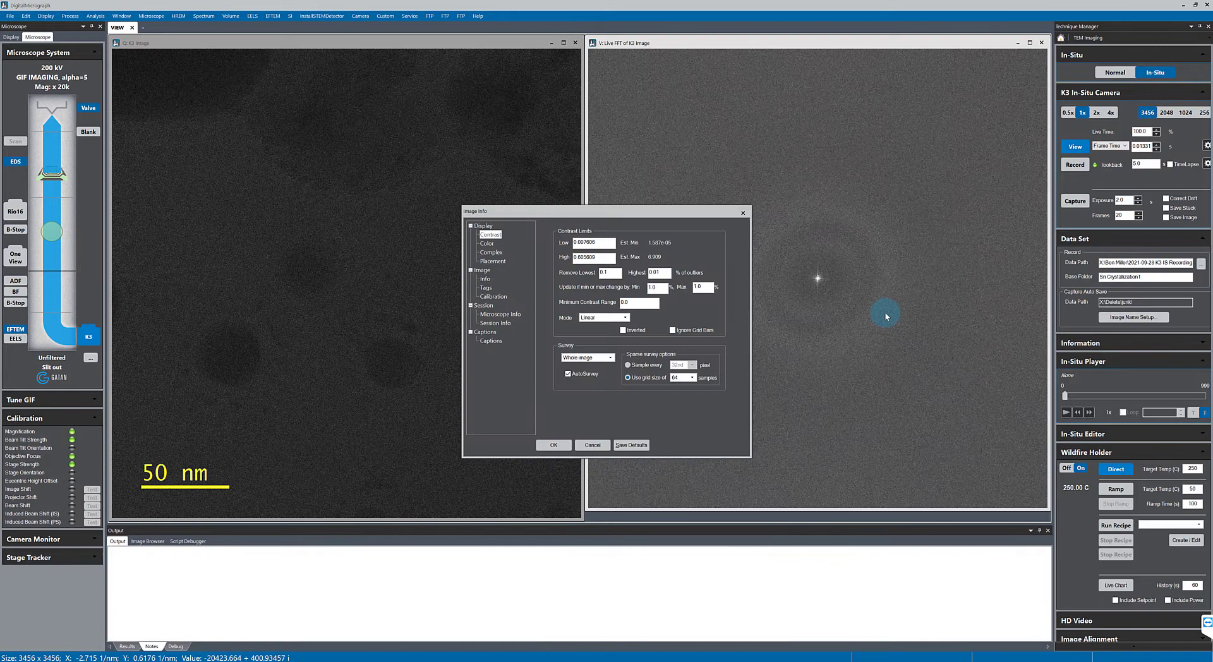
click(491, 245)
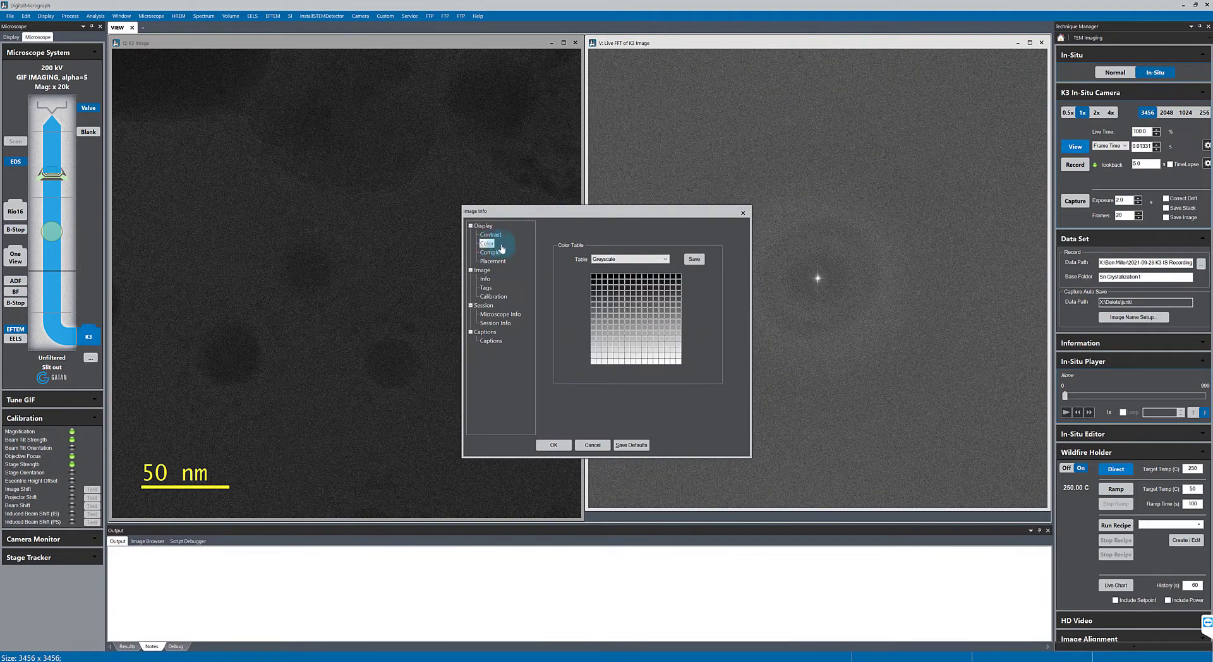
click(629, 260)
click(629, 266)
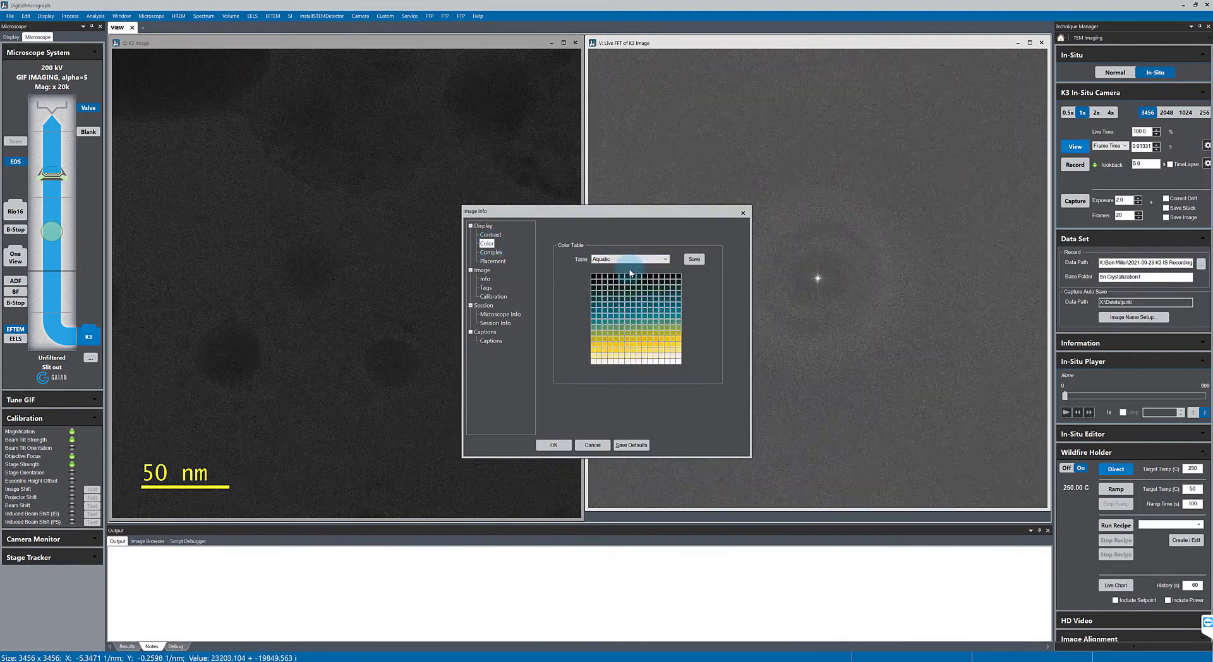
click(555, 445)
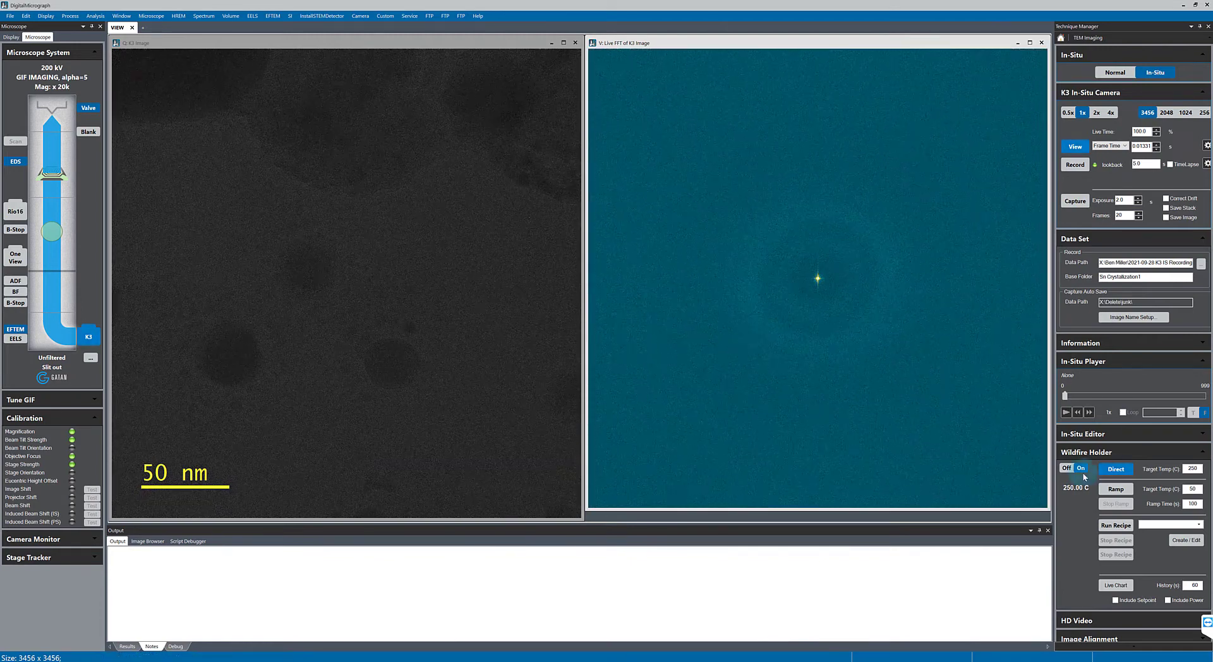
Start the Wildfire holder ramp, cooling from 250 °C toward the 50 °C target
click(1126, 491)
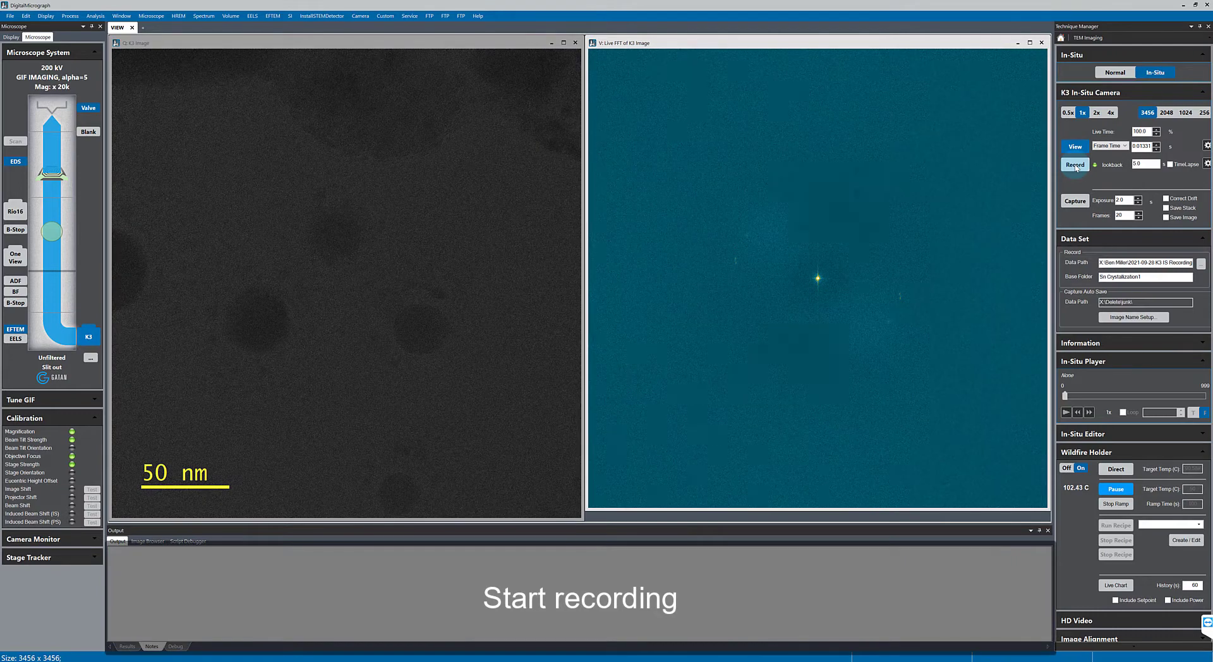
Start the in-situ K3 recording while the holder cools
click(1076, 165)
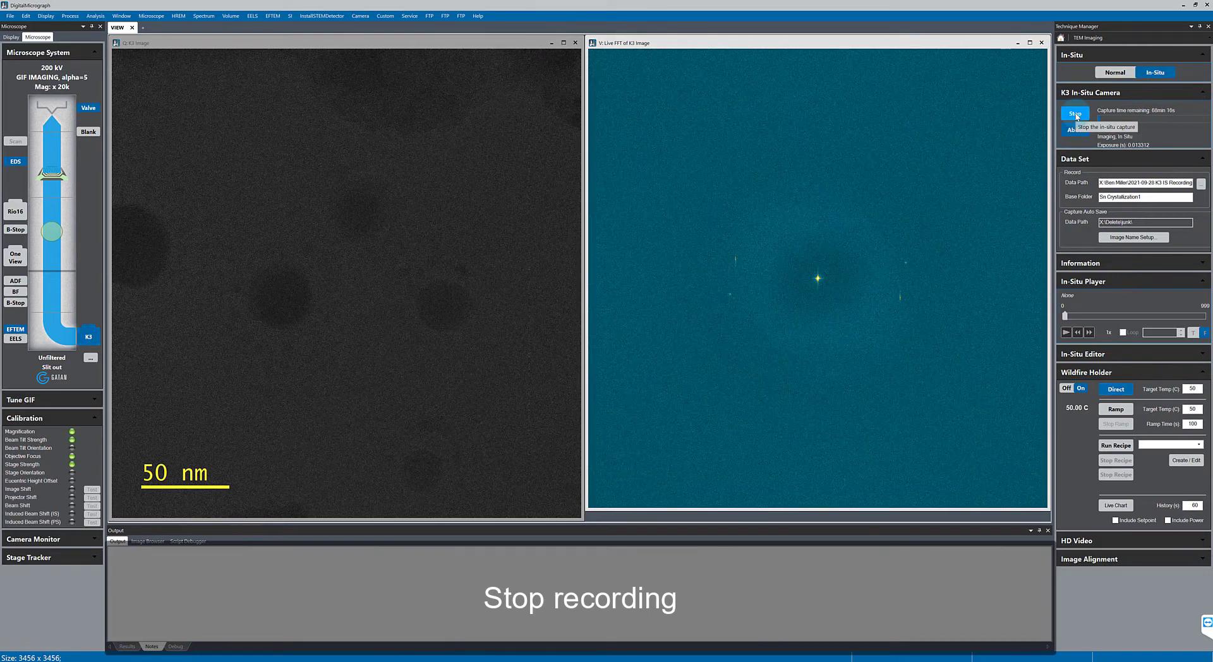
Stop the in-situ K3 capture, then stop the live camera view
click(1076, 115)
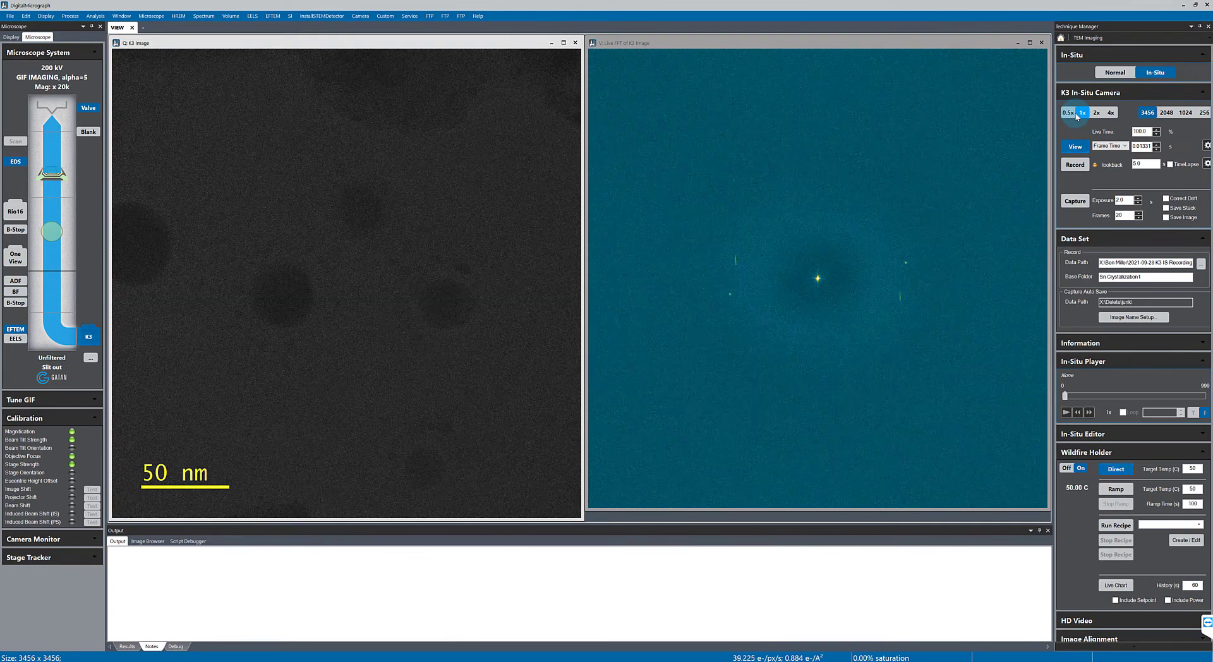
click(1075, 146)
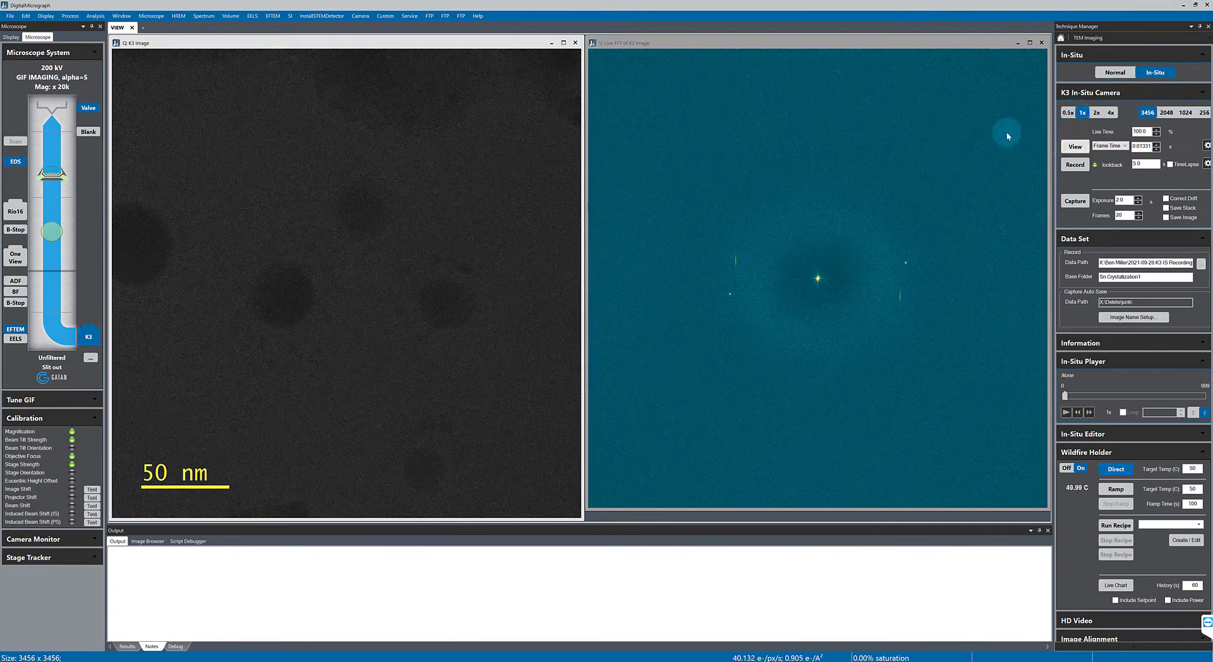
Reopen the Sn Crystallization in-situ dataset folder in a new workspace
click(143, 28)
right_click(145, 48)
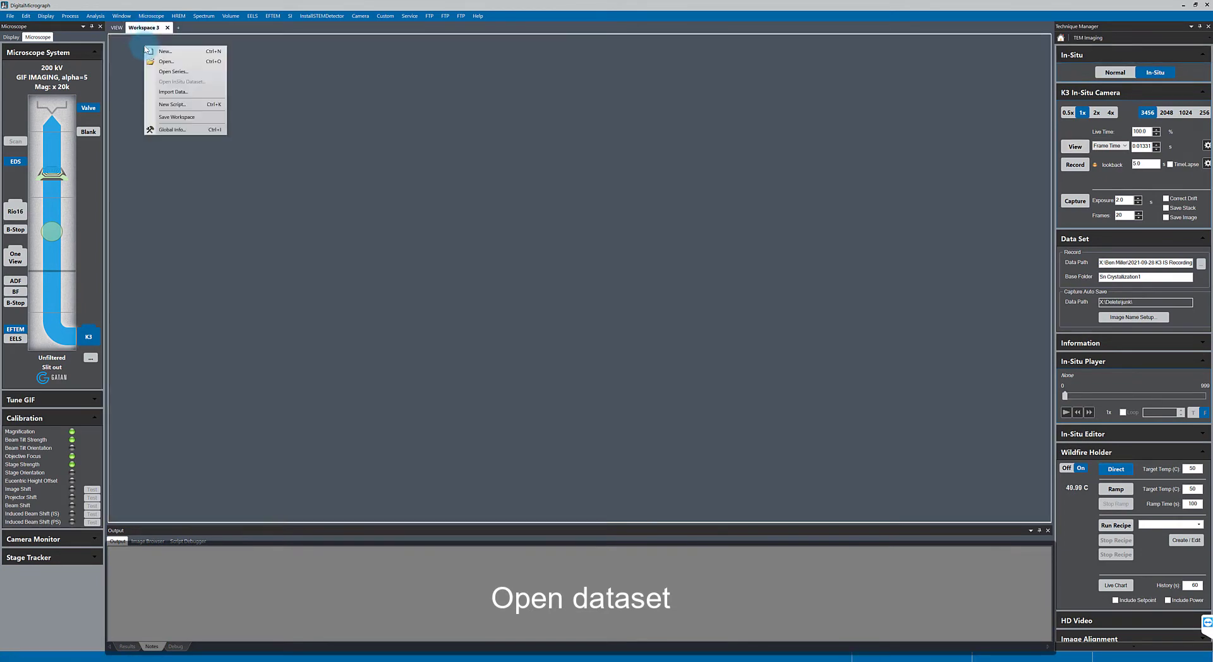
click(167, 83)
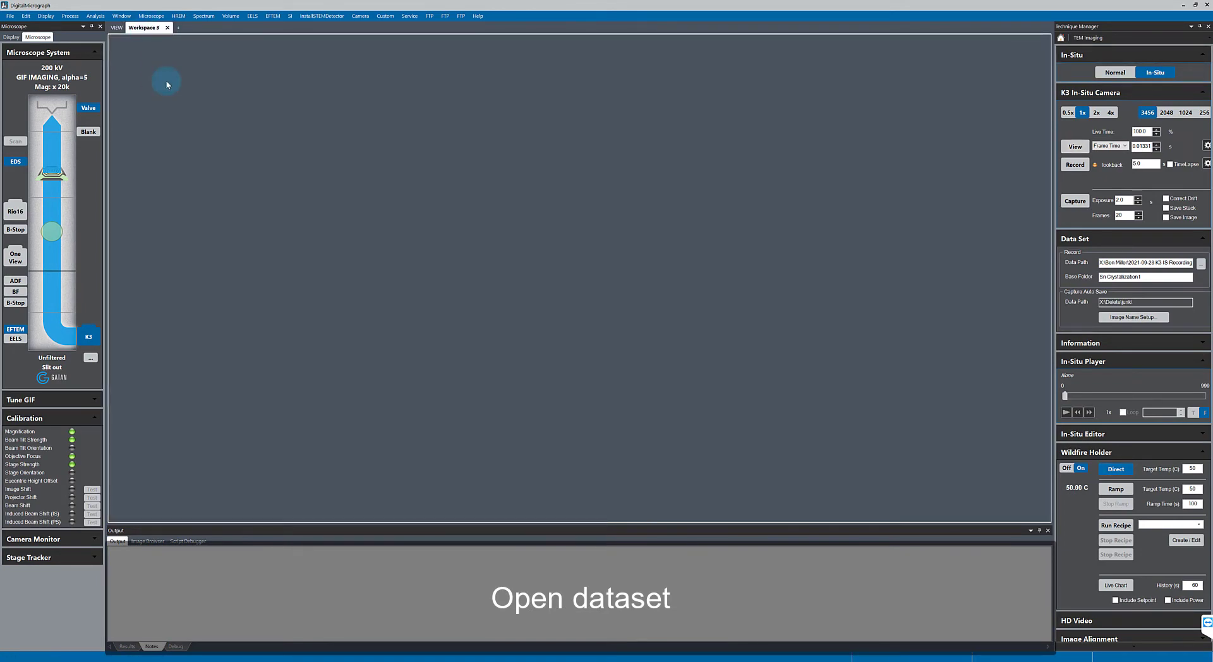
click(693, 481)
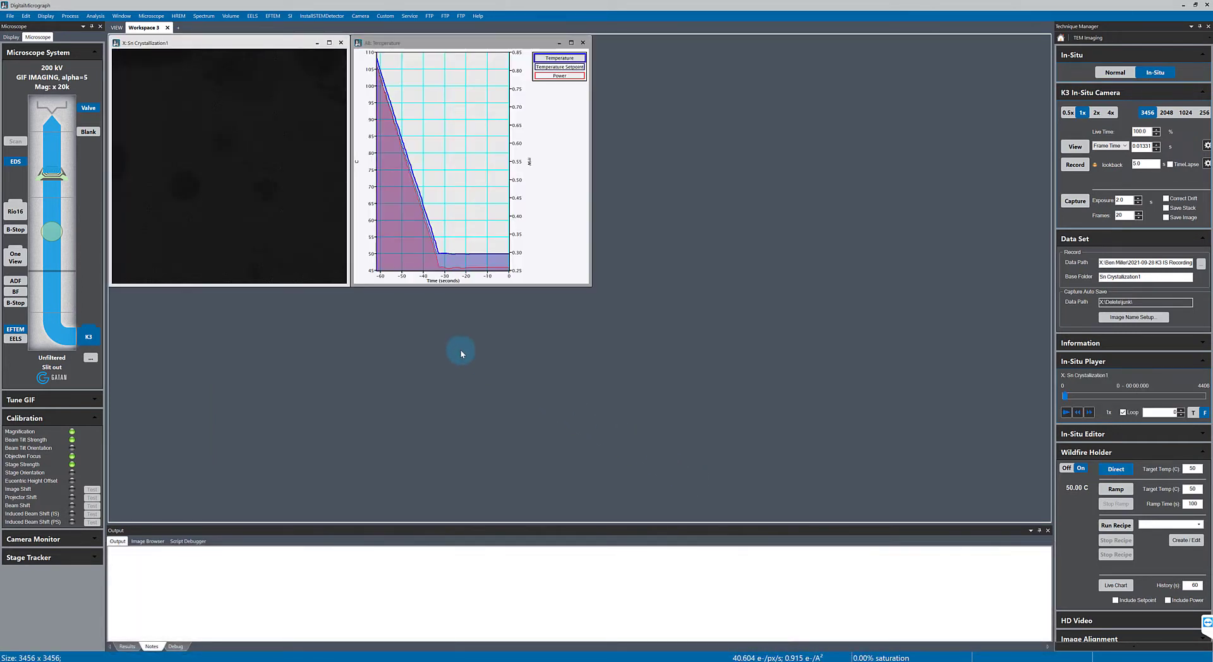
Enlarge the crystallization image and move the temperature plot to the right, resizing it
click(11, 37)
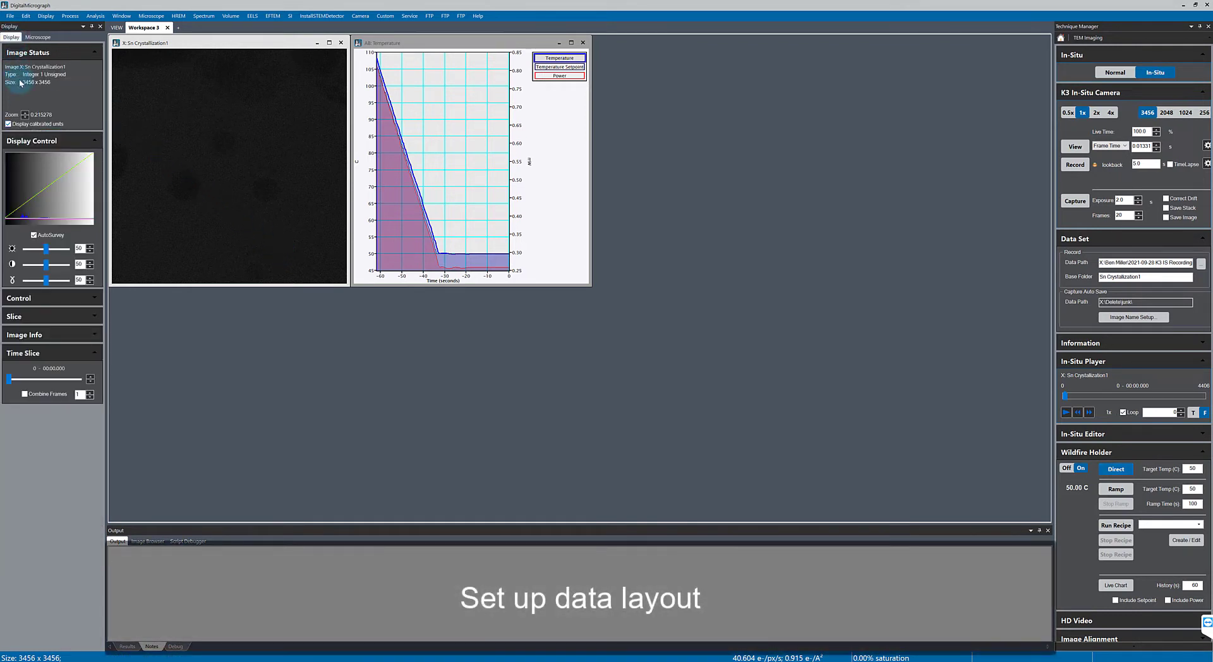
click(25, 114)
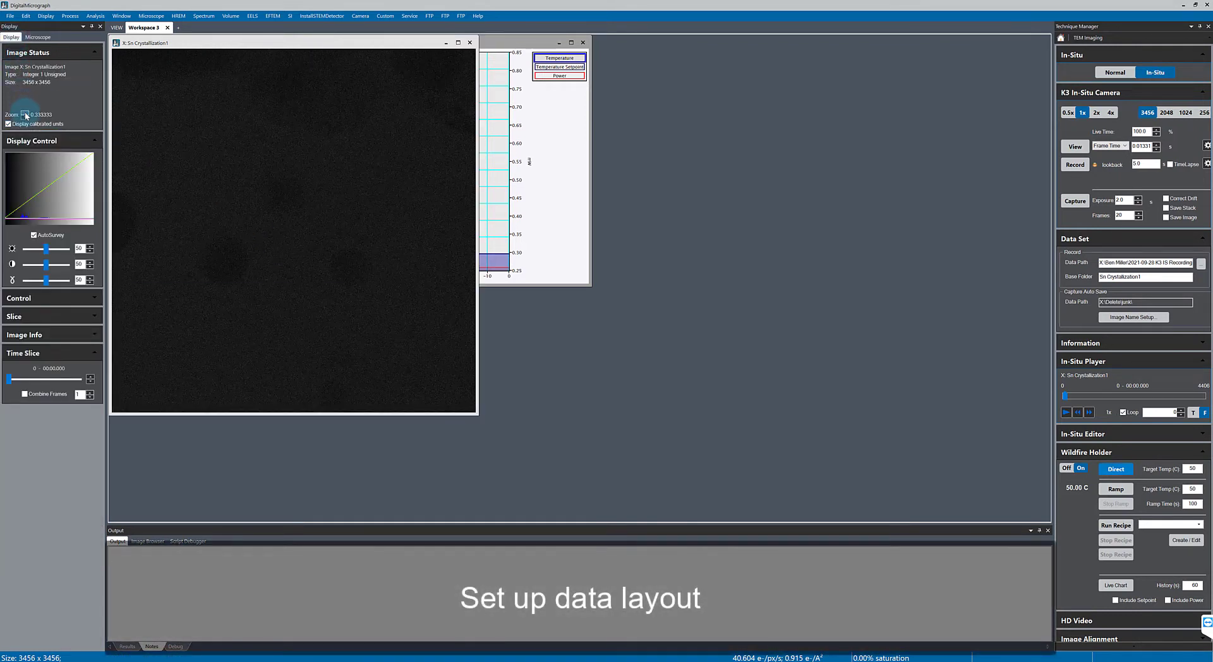
click(568, 183)
drag(497, 48, 968, 46)
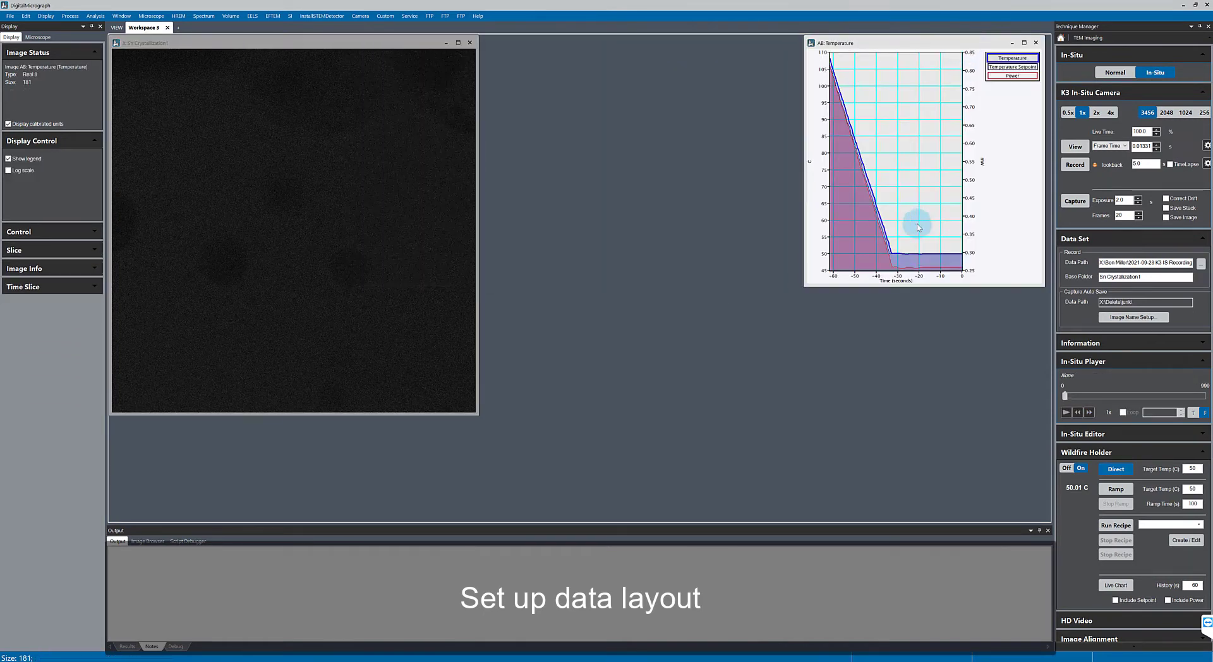
drag(804, 284, 761, 354)
Add a live FFT of the crystallization image and narrow the temperature plot beside it
click(340, 375)
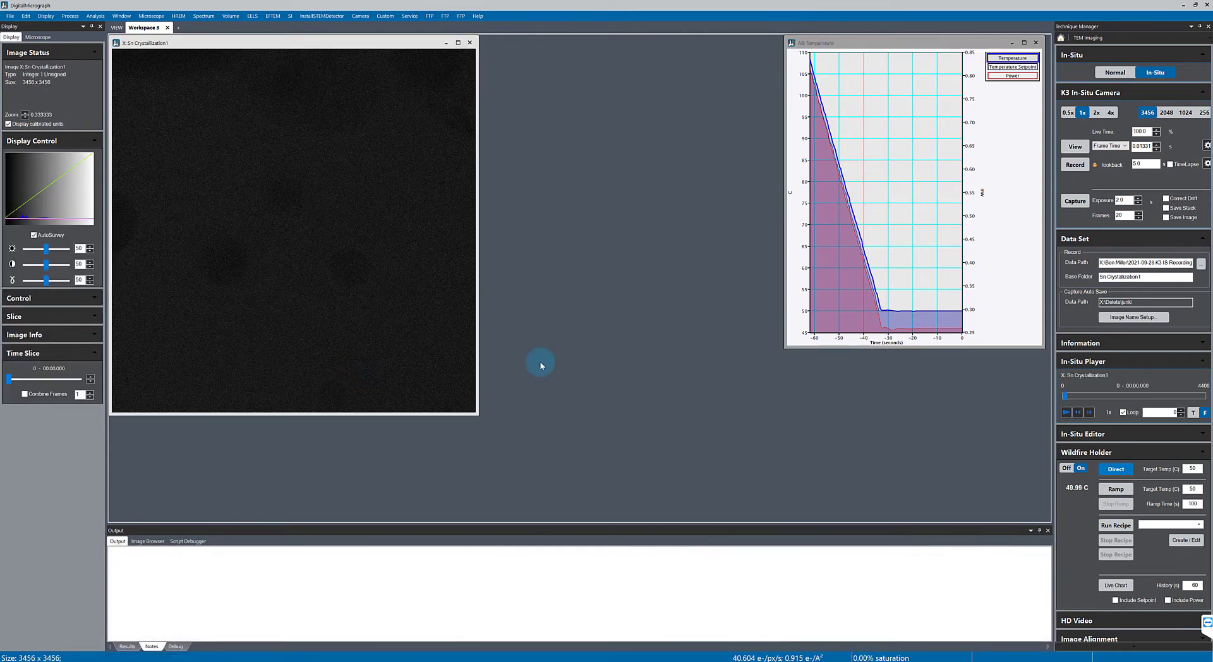
key(ctrl+f)
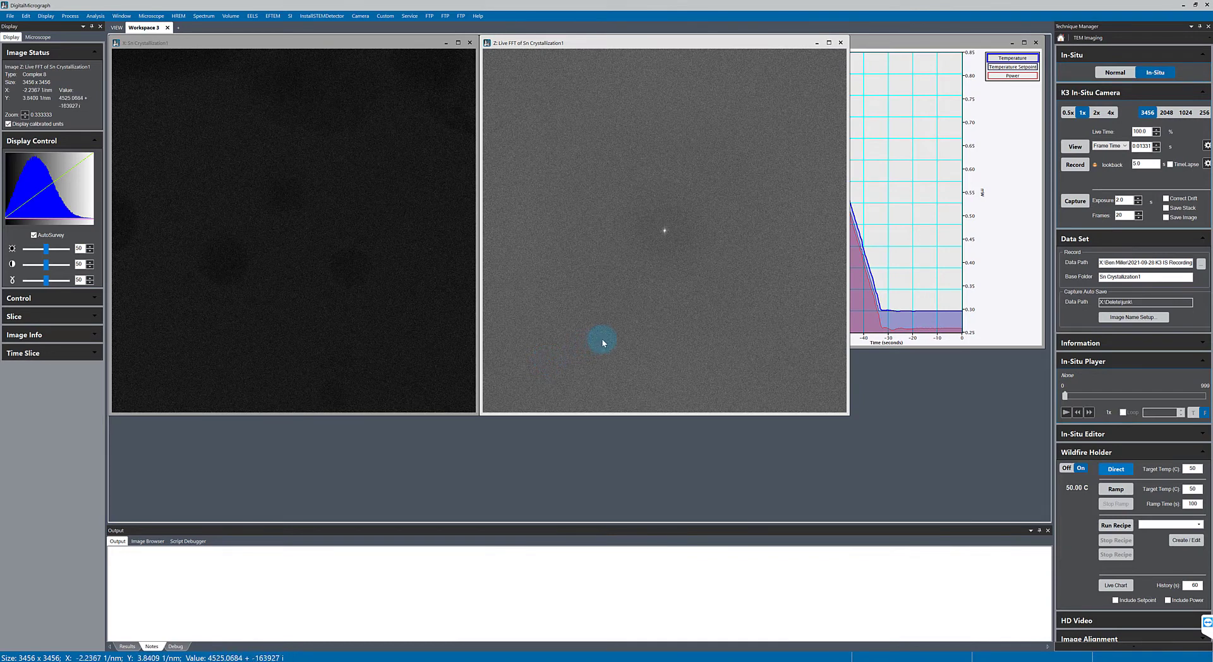
click(992, 347)
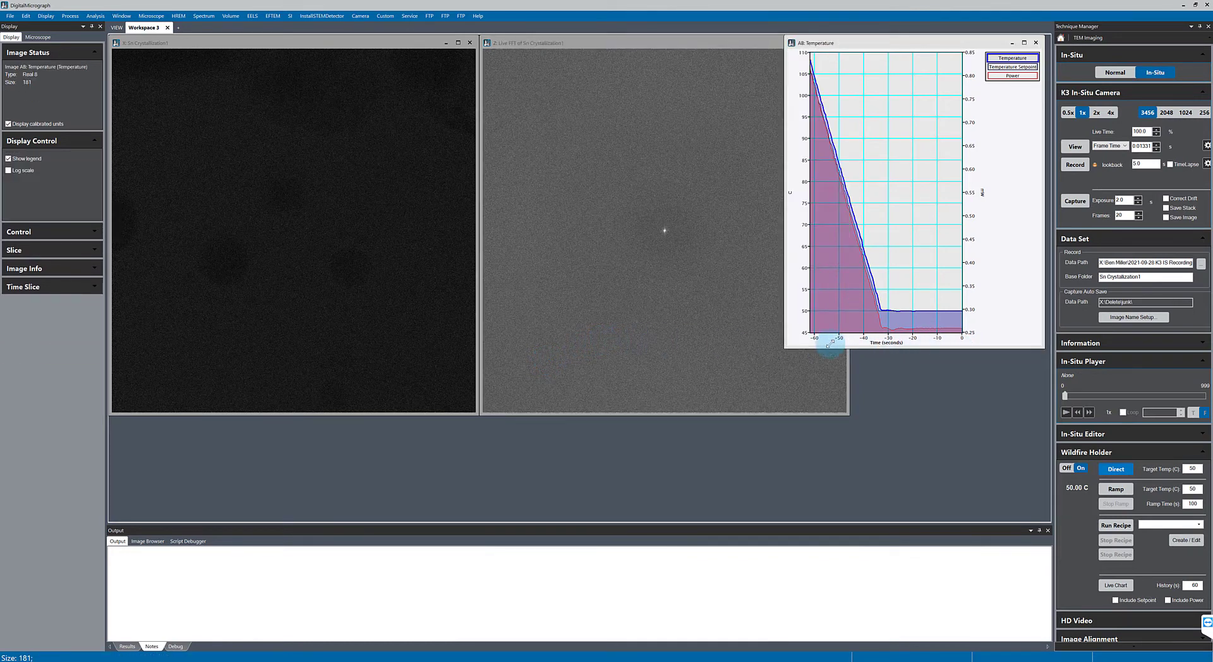
drag(784, 348, 857, 410)
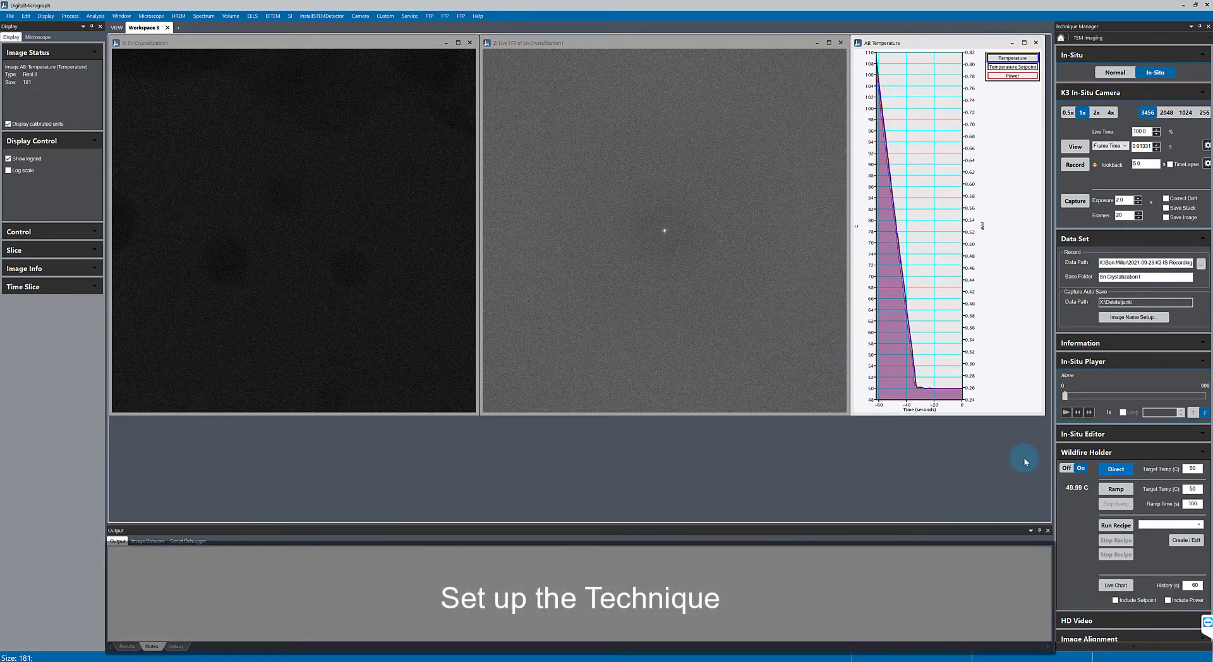
Collapse the Wildfire Holder and Data Set sections and expand the In-Situ Editor
click(1208, 452)
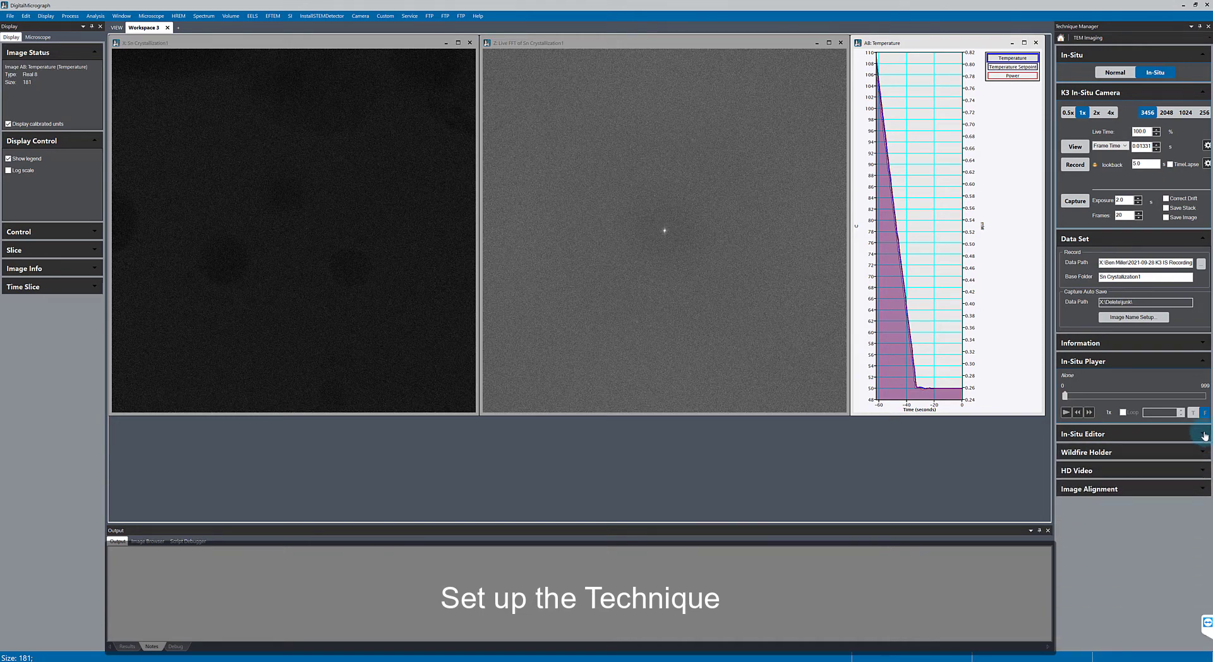
click(1204, 436)
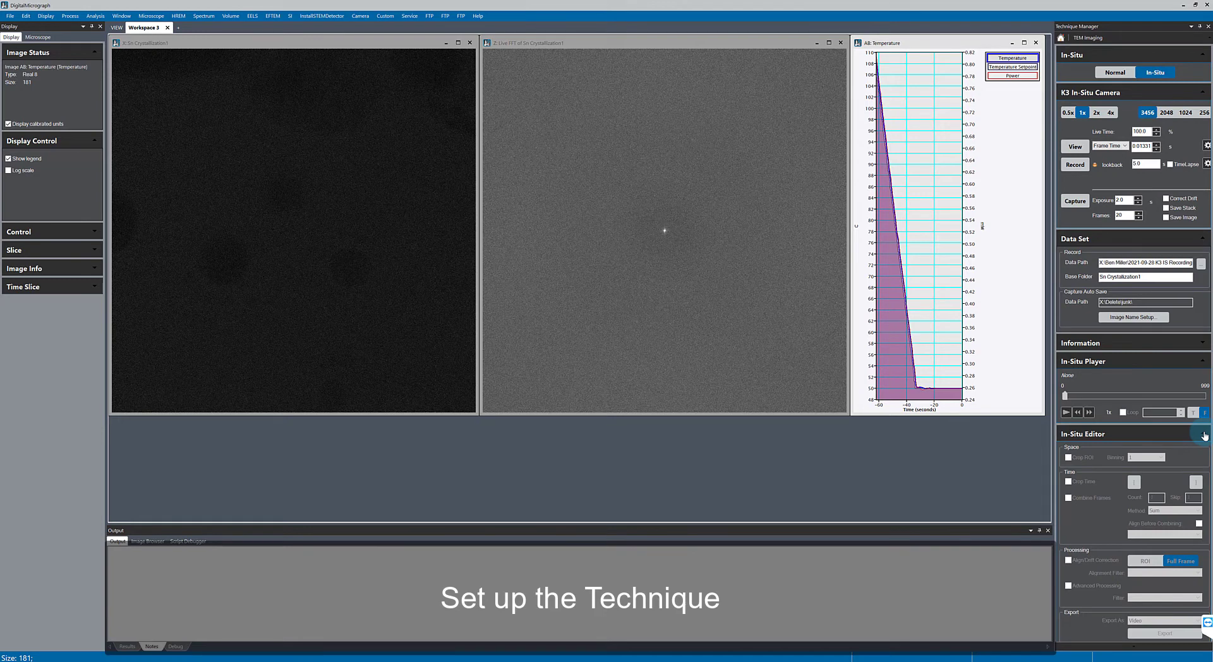
click(1199, 240)
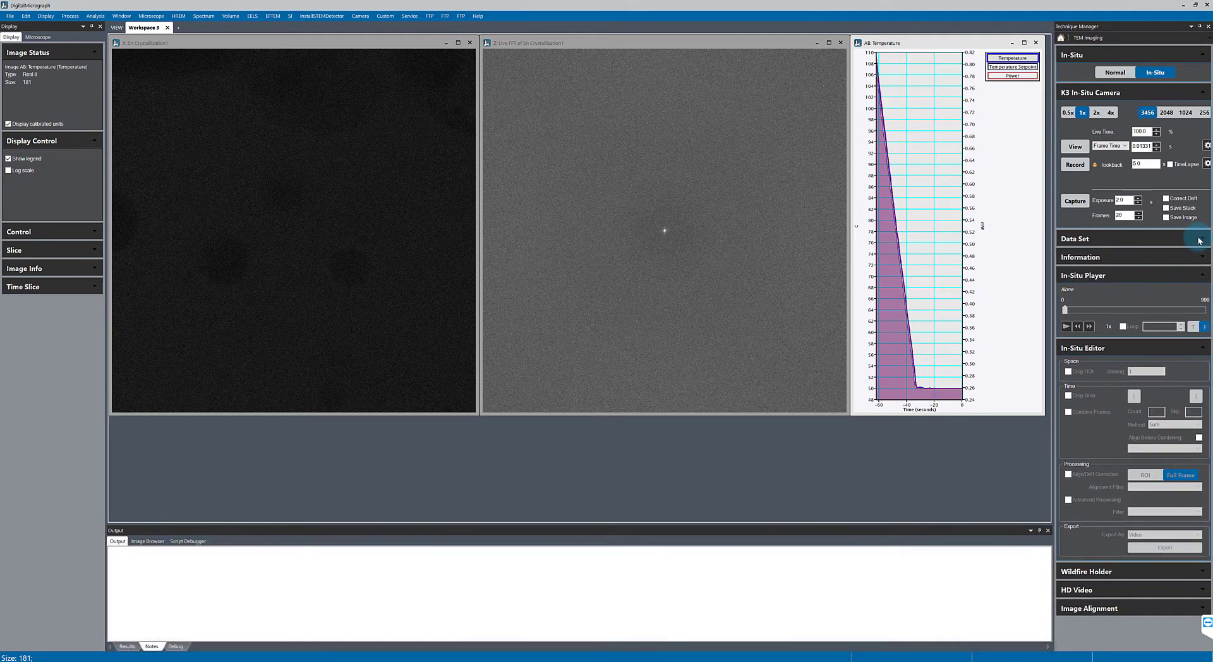
Play back the Sn Crystallization1 dataset in the In-Situ Player at 2x speed
click(316, 253)
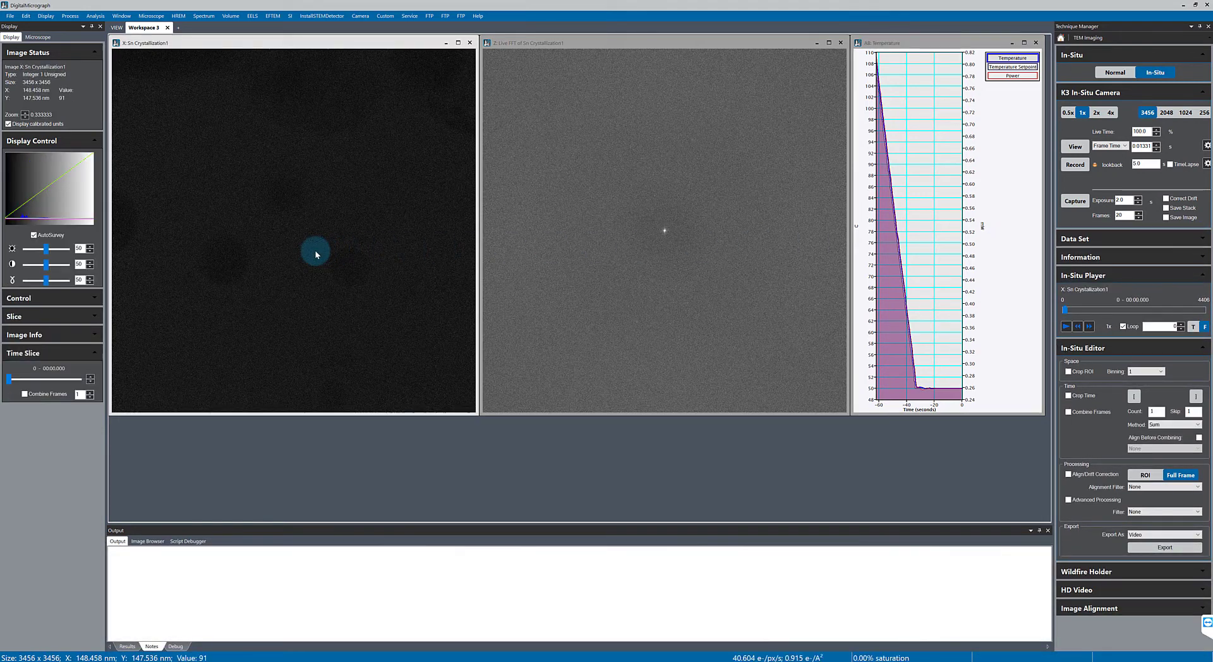
click(1065, 326)
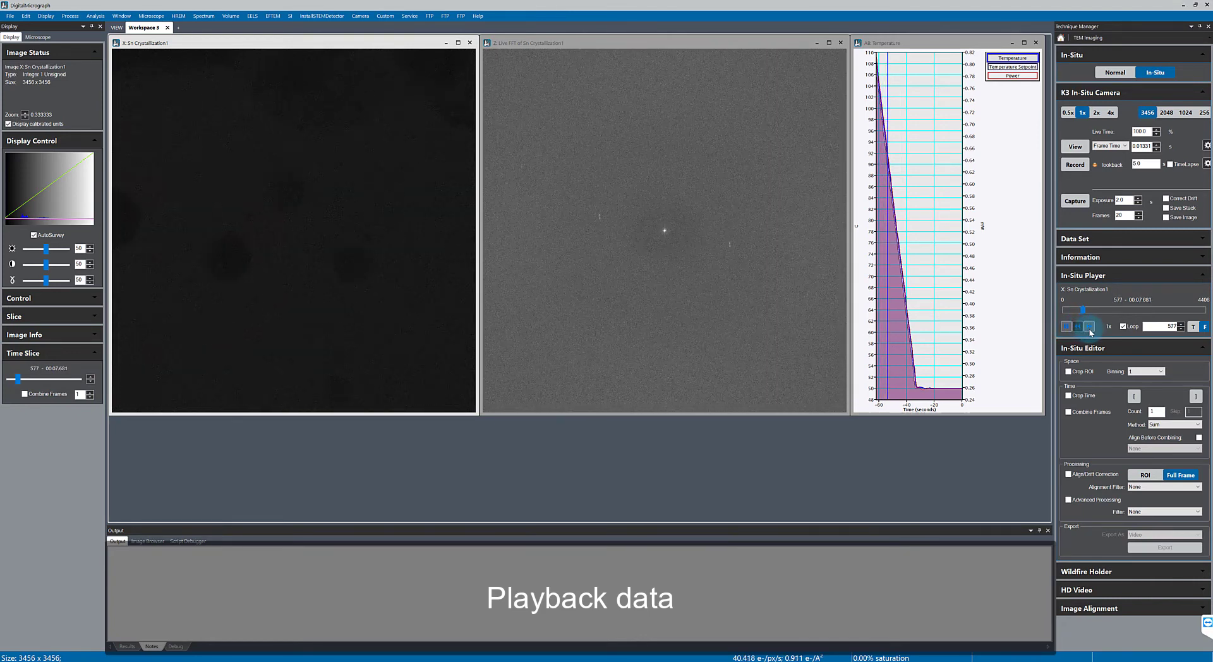
click(1089, 326)
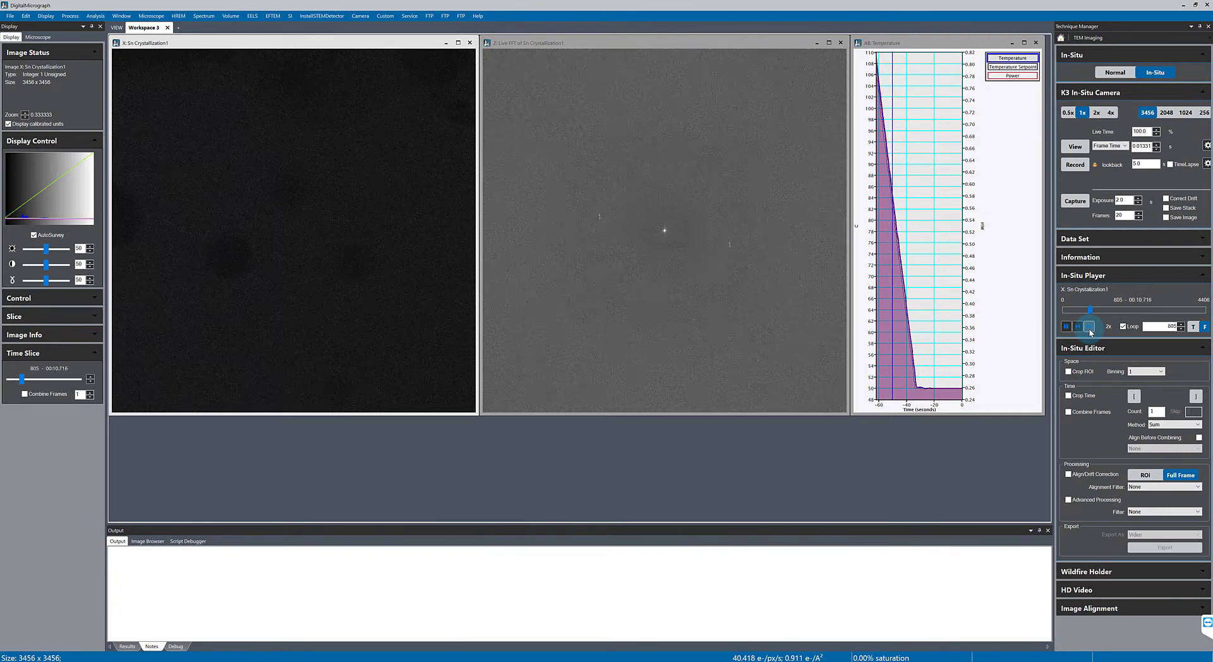